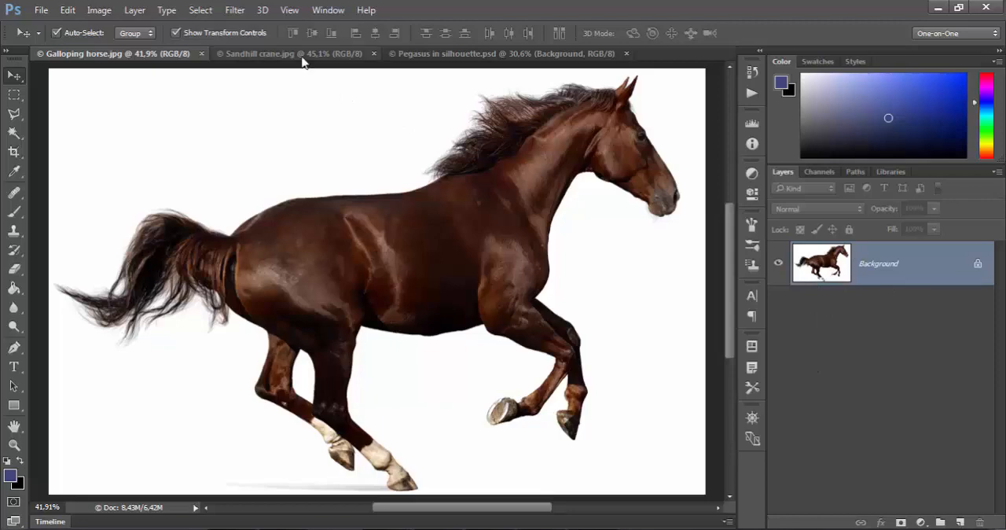
- View the sandhill crane photo, then examine the layer stack of Pegasus in silhouette.psd
{"action": "left_click", "coordinate": [299, 54]}
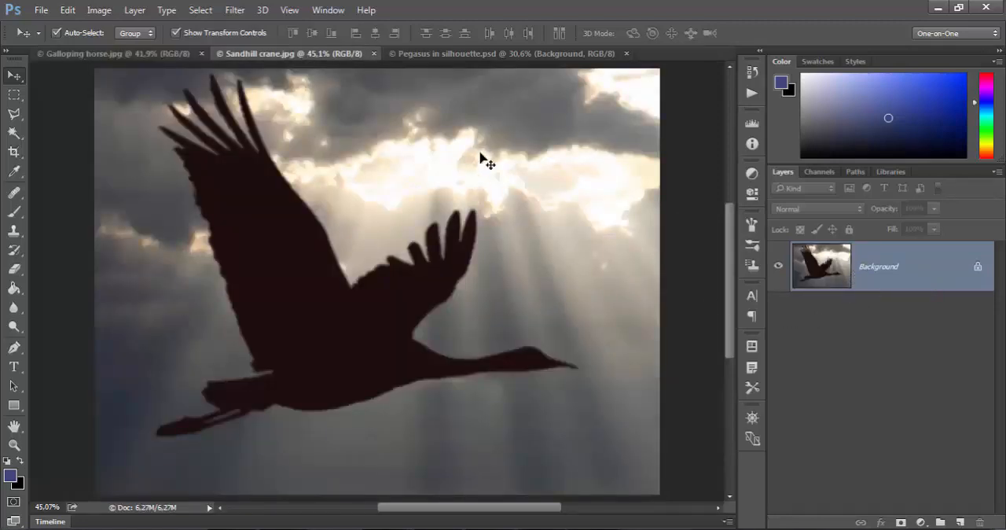
{"action": "left_click", "coordinate": [482, 55]}
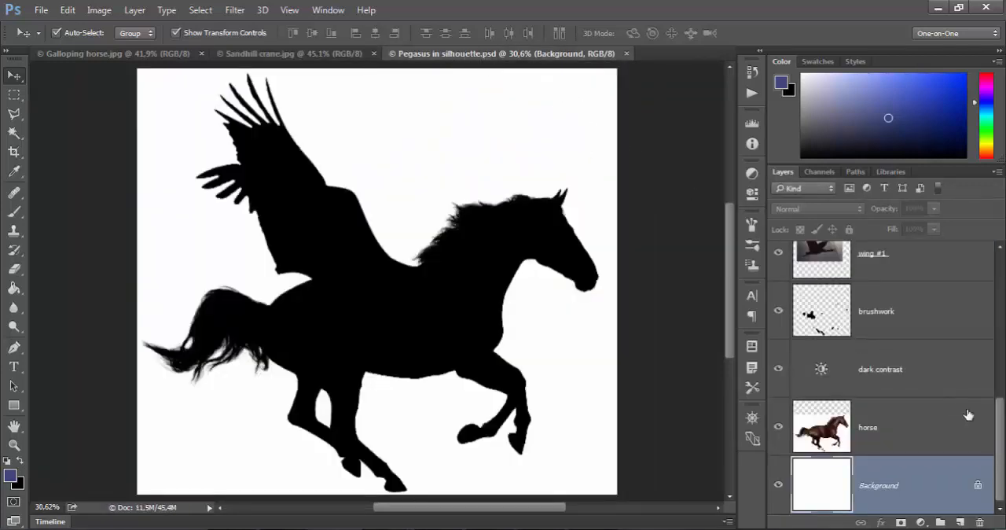
{"action": "mouse_move", "coordinate": [1001, 447]}
{"action": "left_mouse_down"}
{"action": "mouse_move", "coordinate": [994, 301]}
{"action": "mouse_move", "coordinate": [995, 448]}
{"action": "left_mouse_up"}
{"action": "left_click_drag", "start_coordinate": [1003, 429], "coordinate": [1004, 285]}
{"action": "scroll", "coordinate": [887, 377], "scroll_direction": "down", "scroll_amount": 5}
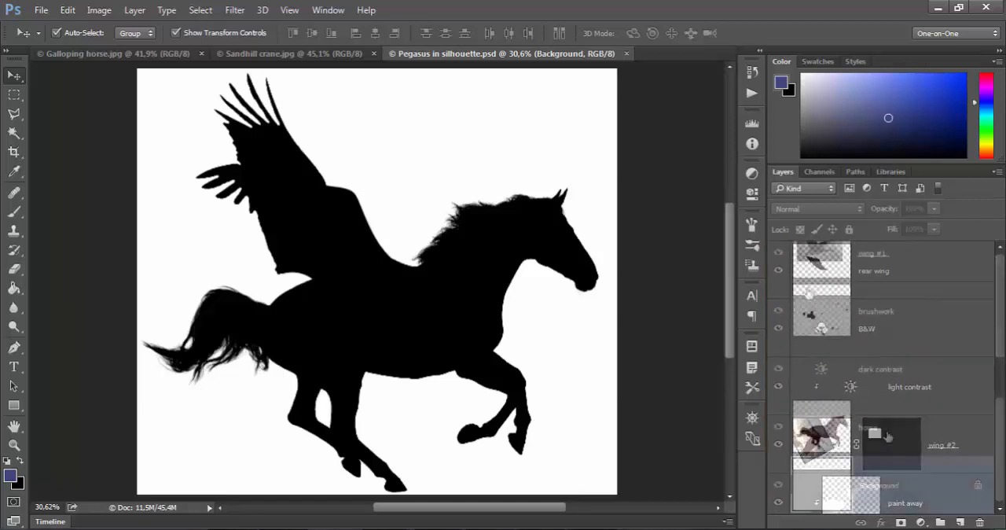
- Select the horse layer and preview the composition without it, then make it visible again
{"action": "left_click", "coordinate": [887, 437]}
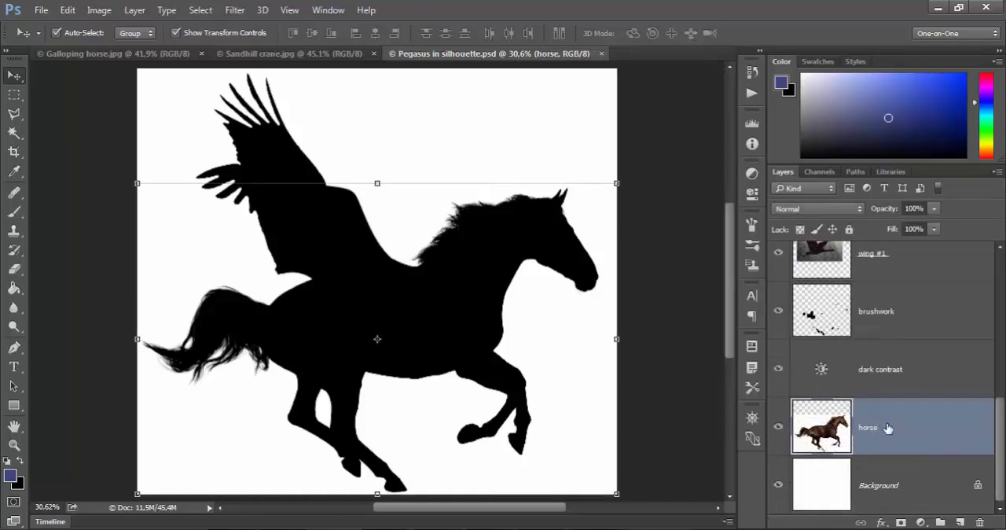
{"action": "left_click", "coordinate": [779, 428]}
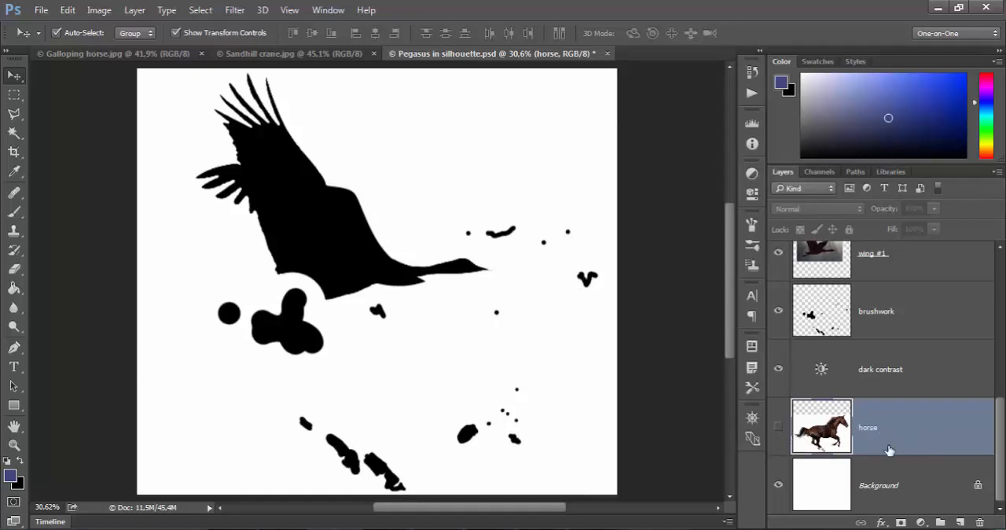
{"action": "left_click", "coordinate": [779, 428]}
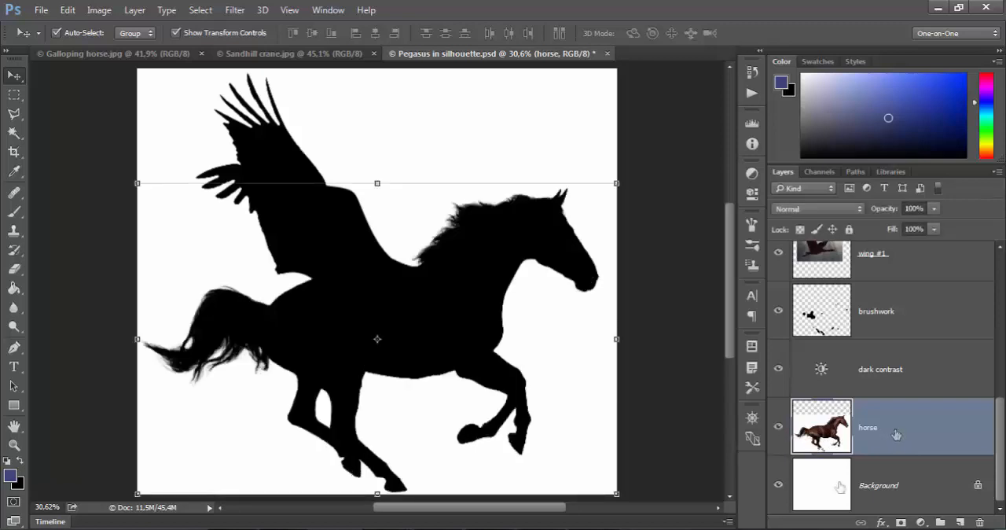
- View the horse layer on its own, then restore the visibility of all the other layers
{"action": "left_click", "coordinate": [779, 429], "text": "alt"}
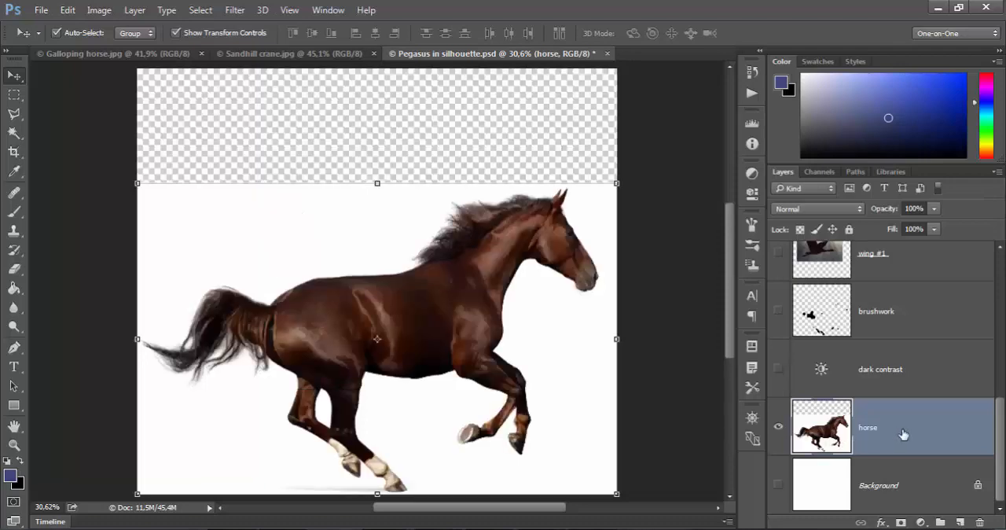
{"action": "mouse_move", "coordinate": [1001, 456]}
{"action": "left_mouse_down"}
{"action": "mouse_move", "coordinate": [1001, 305]}
{"action": "mouse_move", "coordinate": [1001, 449]}
{"action": "left_mouse_up"}
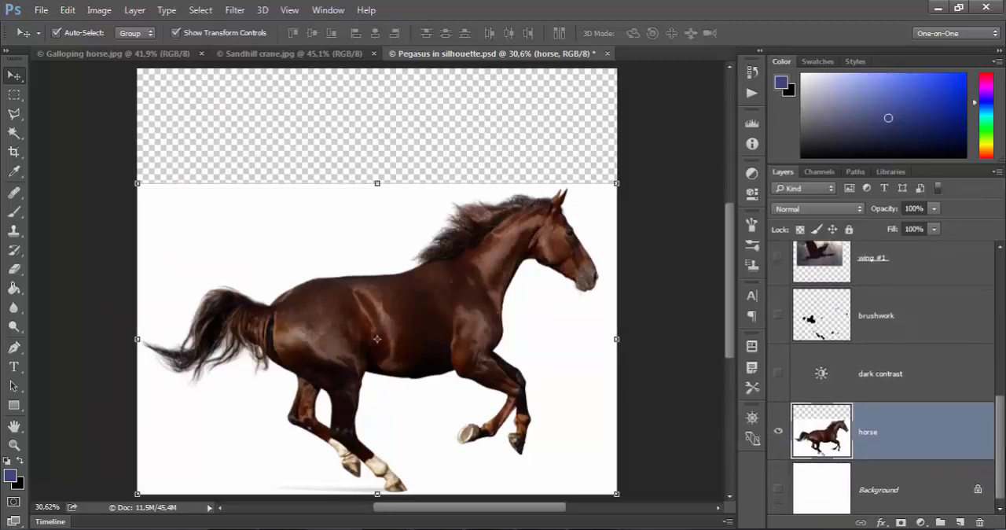
{"action": "left_click", "coordinate": [779, 433], "text": "alt"}
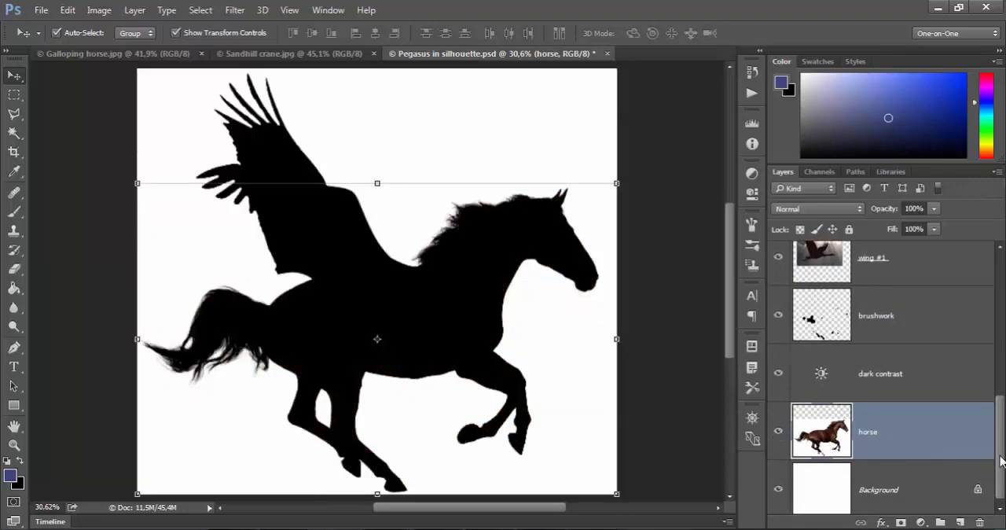
{"action": "left_click_drag", "start_coordinate": [1001, 448], "coordinate": [1001, 454]}
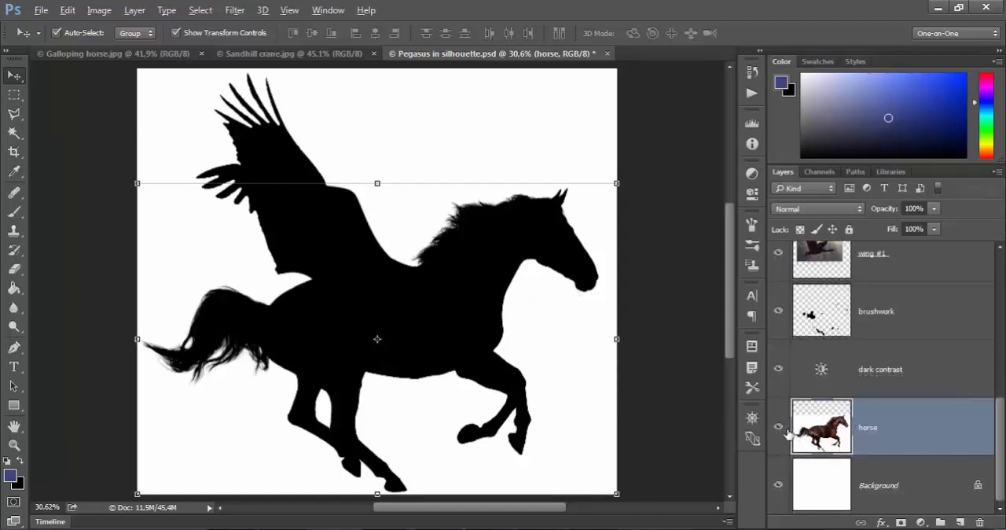
- Hide every layer except horse, then show and select the Background layer
{"action": "left_click", "coordinate": [779, 428], "text": "alt"}
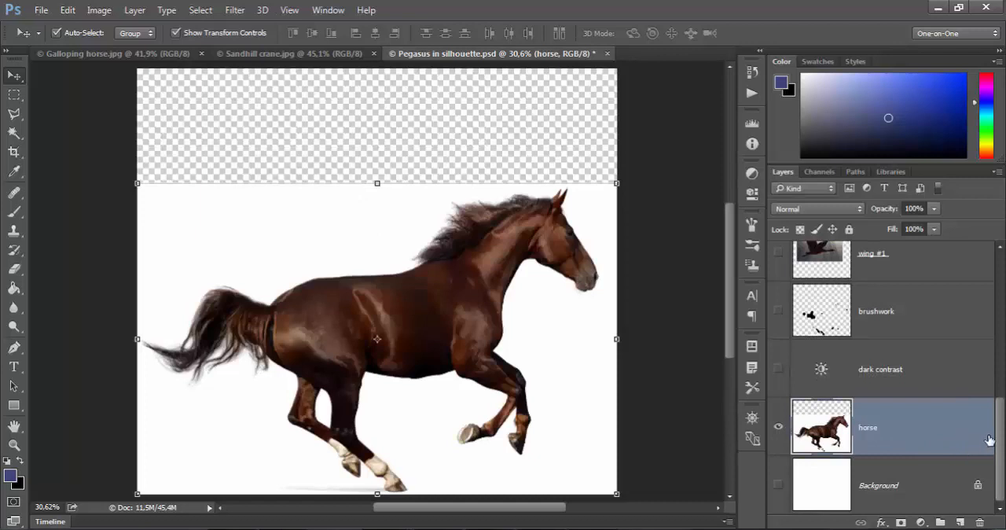
{"action": "scroll", "coordinate": [1003, 445], "scroll_direction": "up", "scroll_amount": 1}
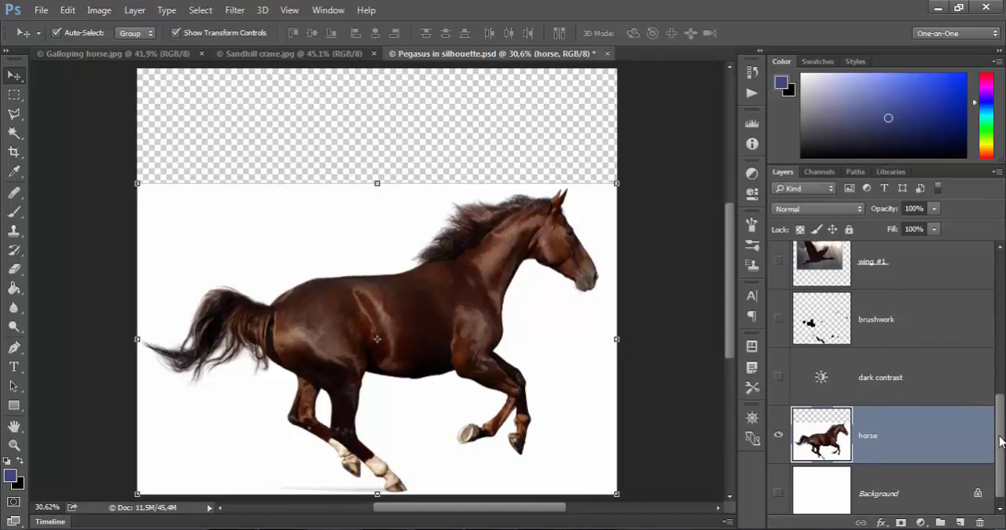
{"action": "scroll", "coordinate": [1000, 442], "scroll_direction": "up", "scroll_amount": 1}
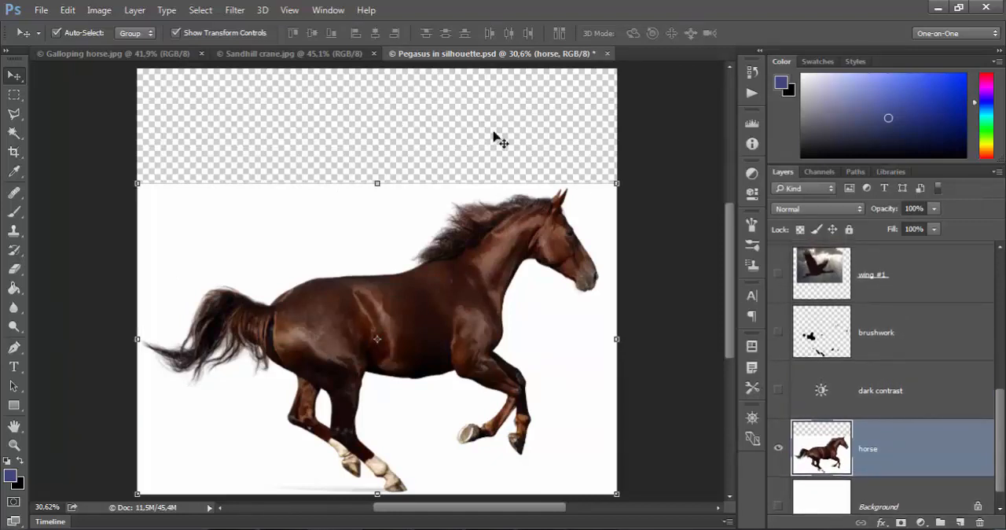
{"action": "left_click_drag", "start_coordinate": [1003, 420], "coordinate": [1003, 434]}
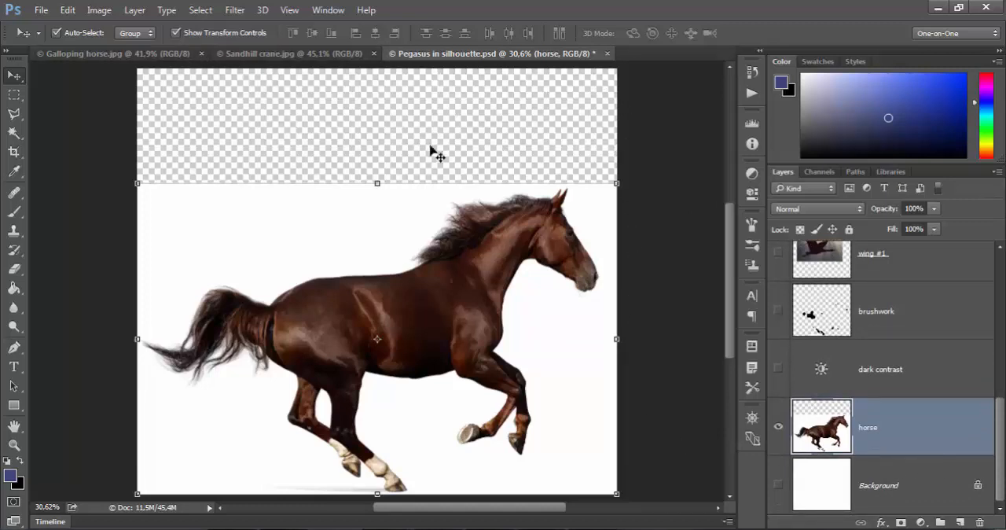
{"action": "left_click", "coordinate": [779, 485]}
{"action": "left_click", "coordinate": [831, 494]}
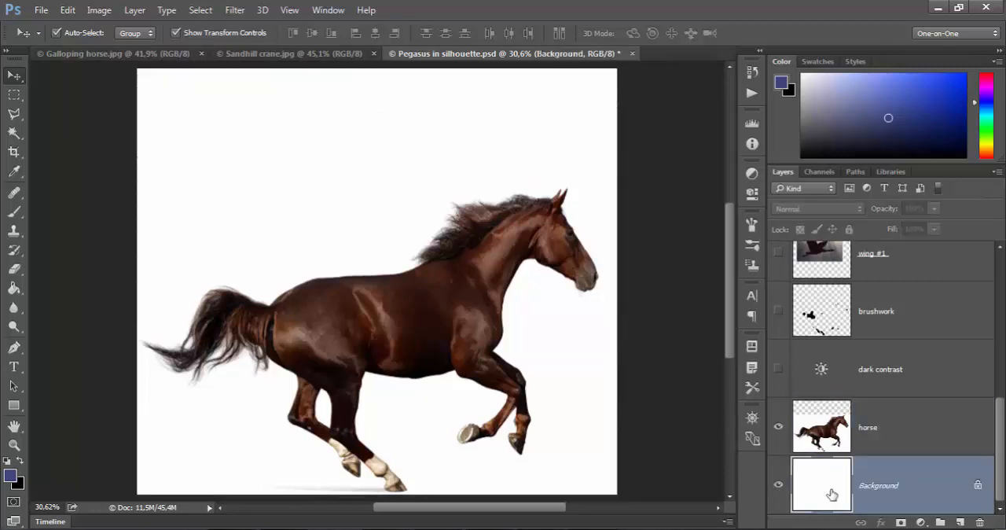
- Make the B&W adjustment layer and the dark contrast layer above the horse visible
{"action": "scroll", "coordinate": [1003, 467], "scroll_direction": "up", "scroll_amount": 5}
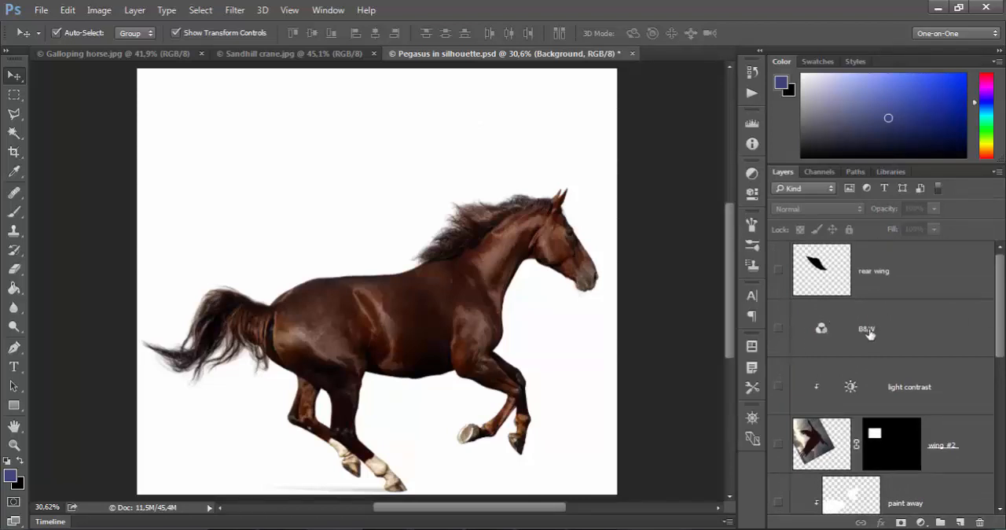
{"action": "left_click", "coordinate": [779, 330]}
{"action": "left_click", "coordinate": [965, 343]}
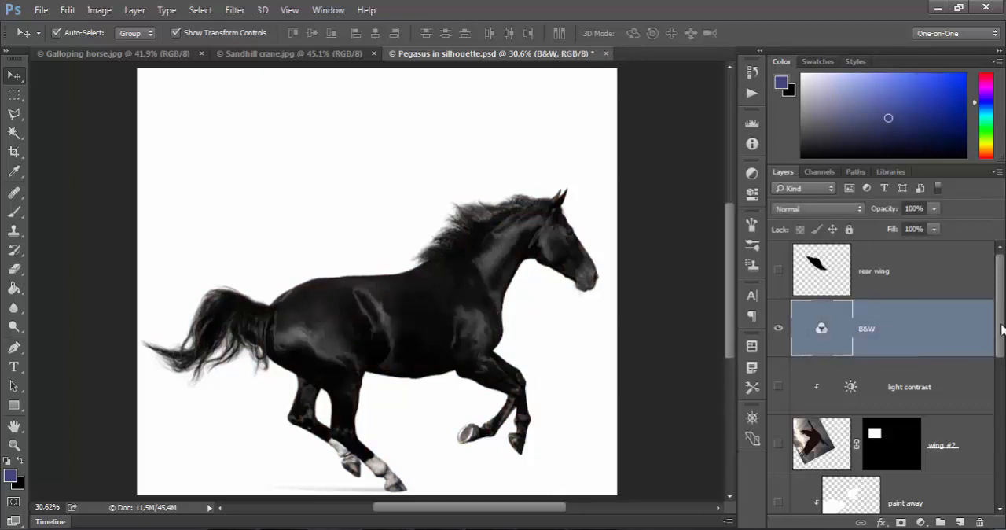
{"action": "scroll", "coordinate": [1001, 330], "scroll_direction": "down", "scroll_amount": 5}
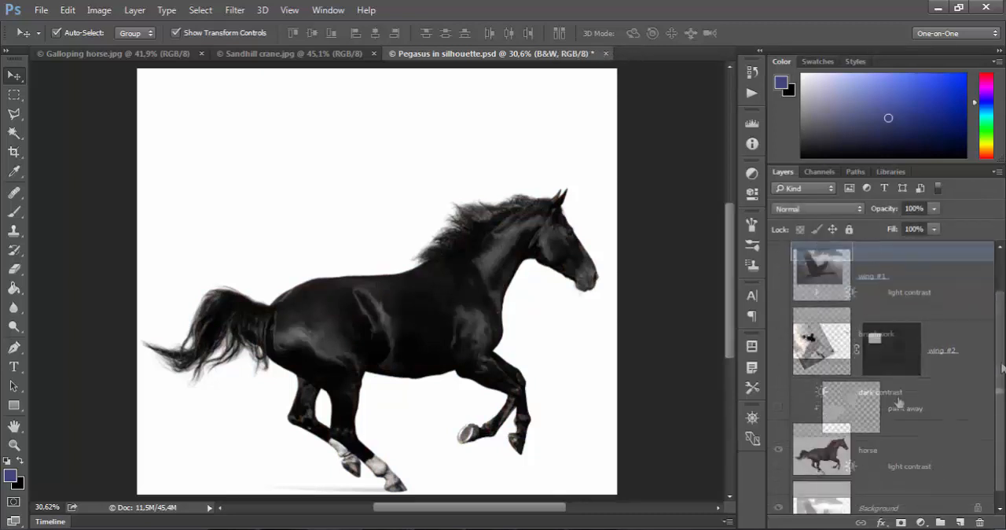
{"action": "left_click", "coordinate": [779, 394]}
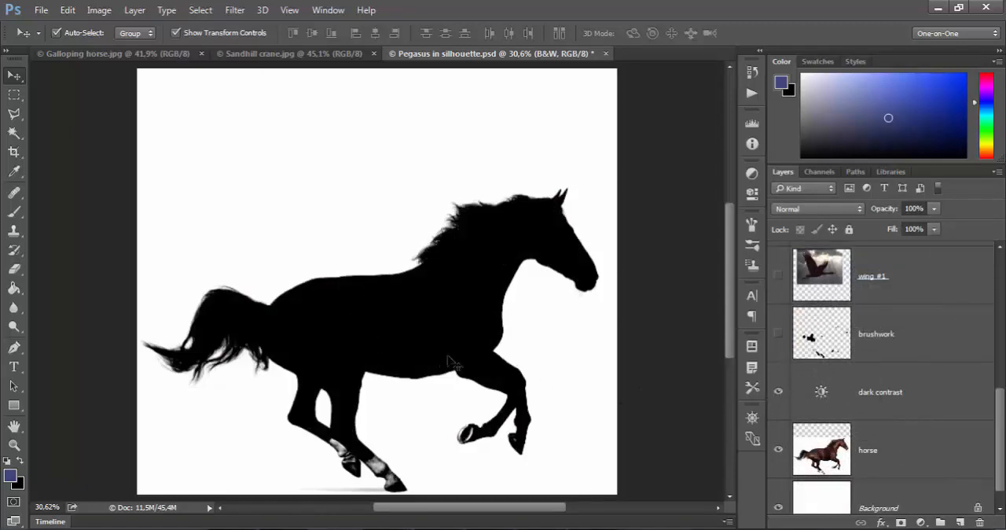
- Make the brushwork layer visible to fill the light spots in the horse silhouette
{"action": "left_click_drag", "start_coordinate": [1003, 450], "coordinate": [1003, 449]}
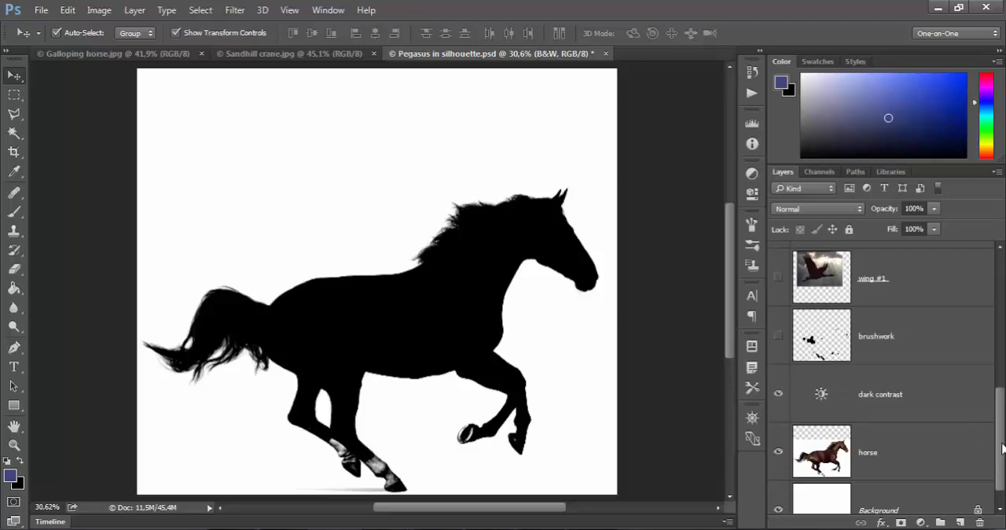
{"action": "left_click_drag", "start_coordinate": [1003, 448], "coordinate": [1003, 430]}
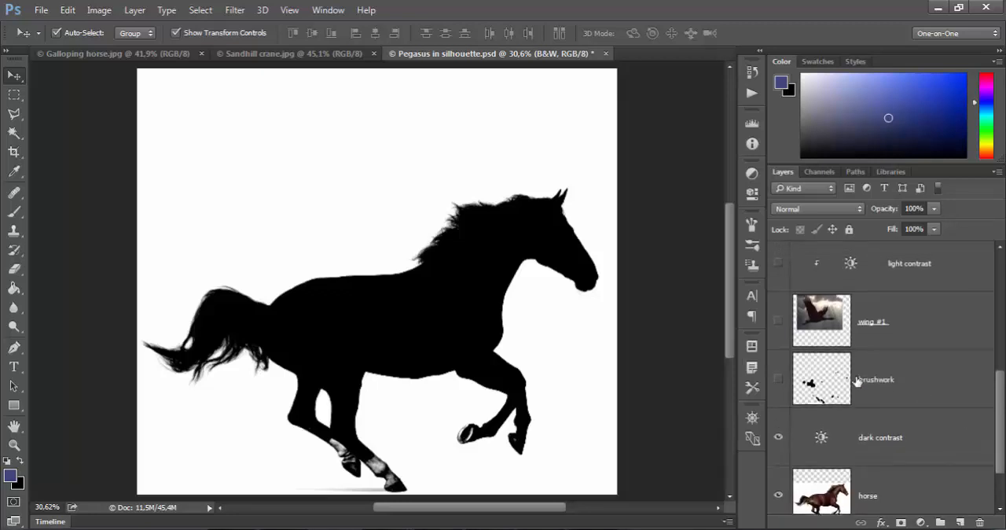
{"action": "left_click", "coordinate": [778, 380]}
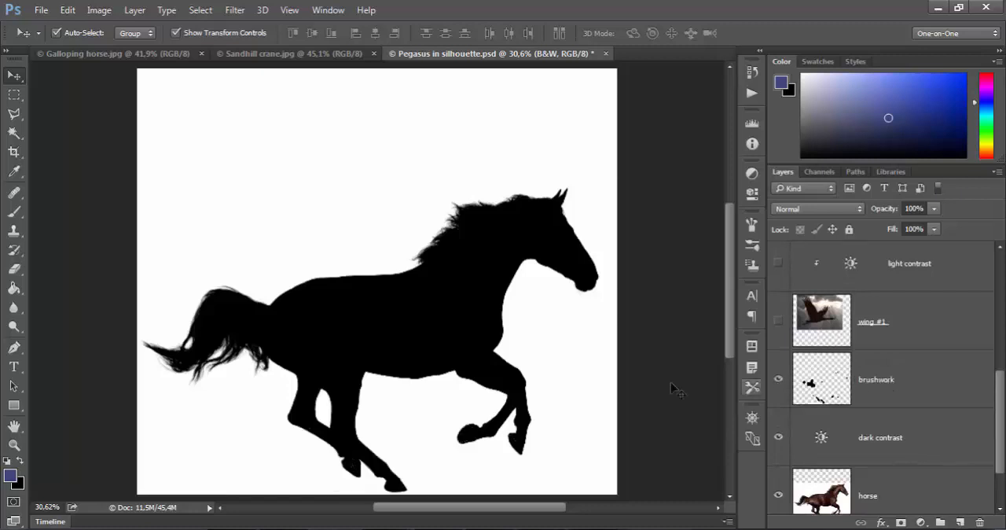
- Make the wing #1 layer and the light contrast adjustment clipped to it visible
{"action": "scroll", "coordinate": [818, 377], "scroll_direction": "up", "scroll_amount": 2}
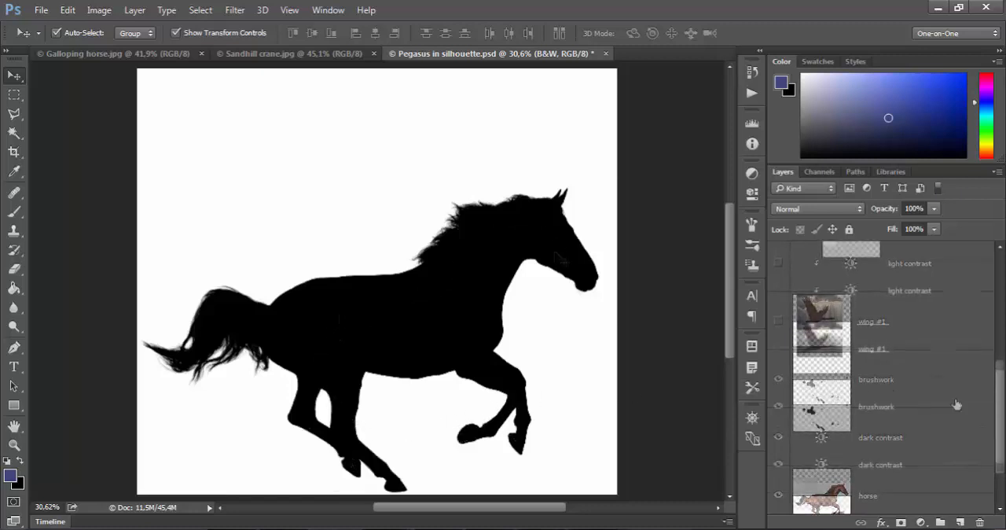
{"action": "left_click", "coordinate": [778, 349]}
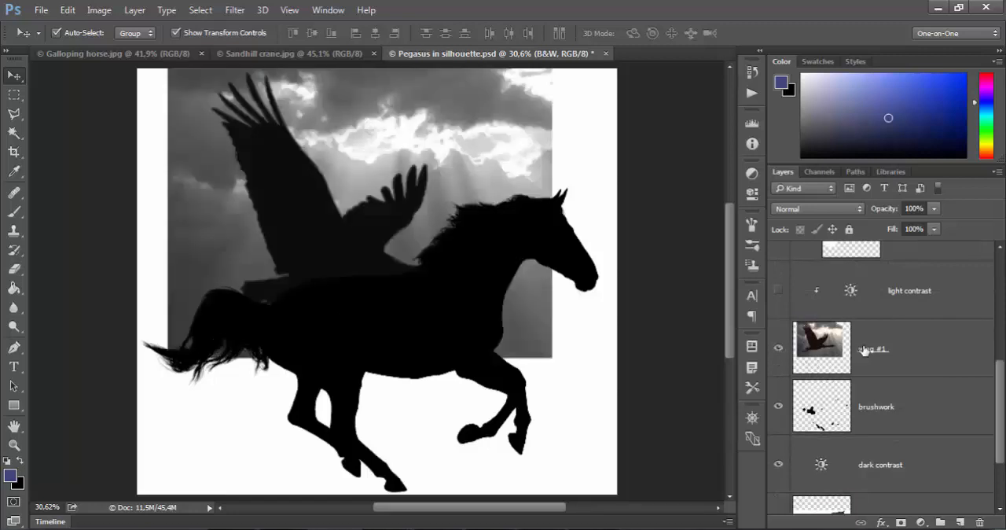
{"action": "left_click_drag", "start_coordinate": [1001, 411], "coordinate": [1003, 390]}
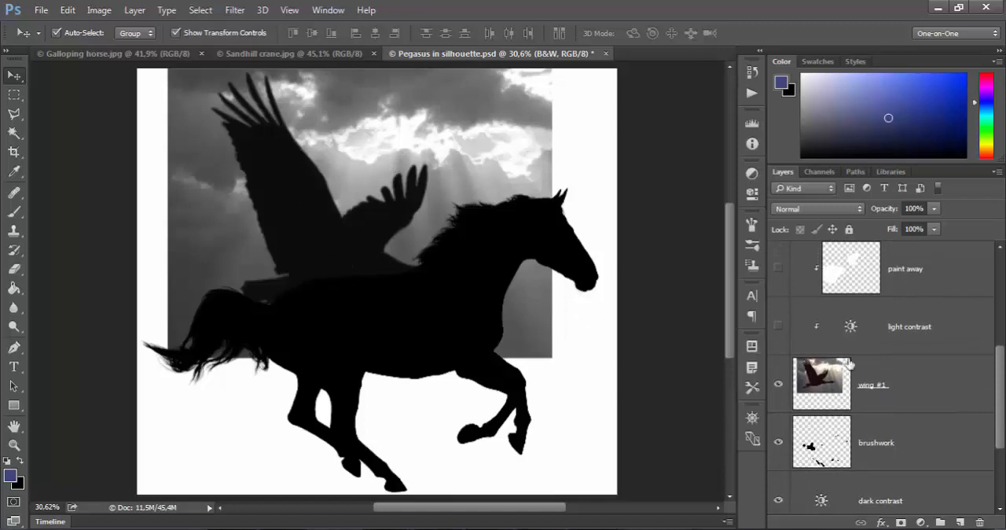
{"action": "left_click", "coordinate": [778, 331]}
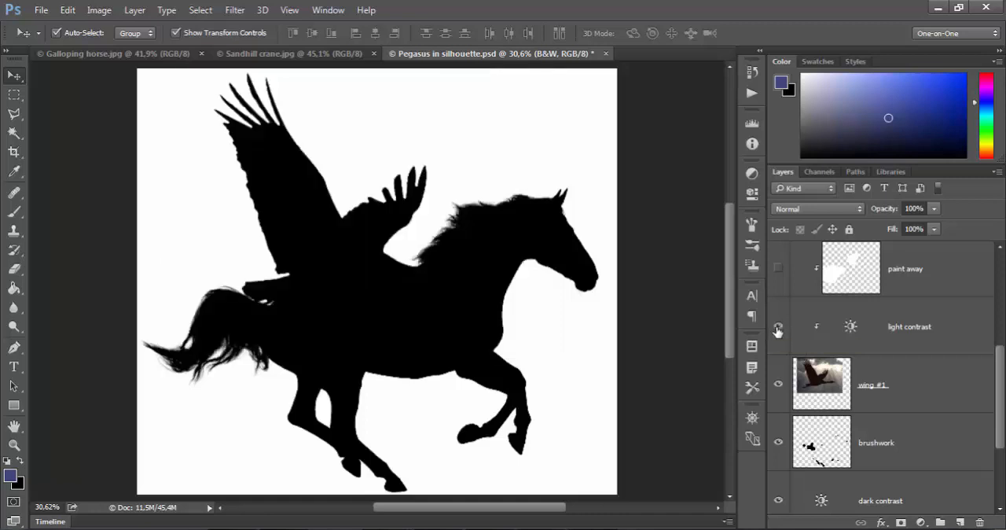
- Make the paint away layer visible to cover the unwanted parts of the crane
{"action": "scroll", "coordinate": [991, 368], "scroll_direction": "up", "scroll_amount": 3}
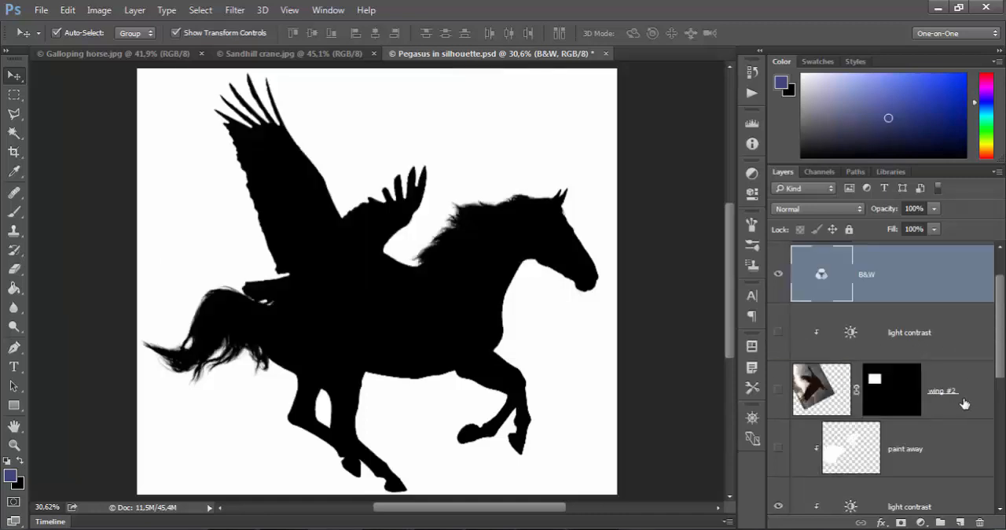
{"action": "scroll", "coordinate": [998, 358], "scroll_direction": "down", "scroll_amount": 2}
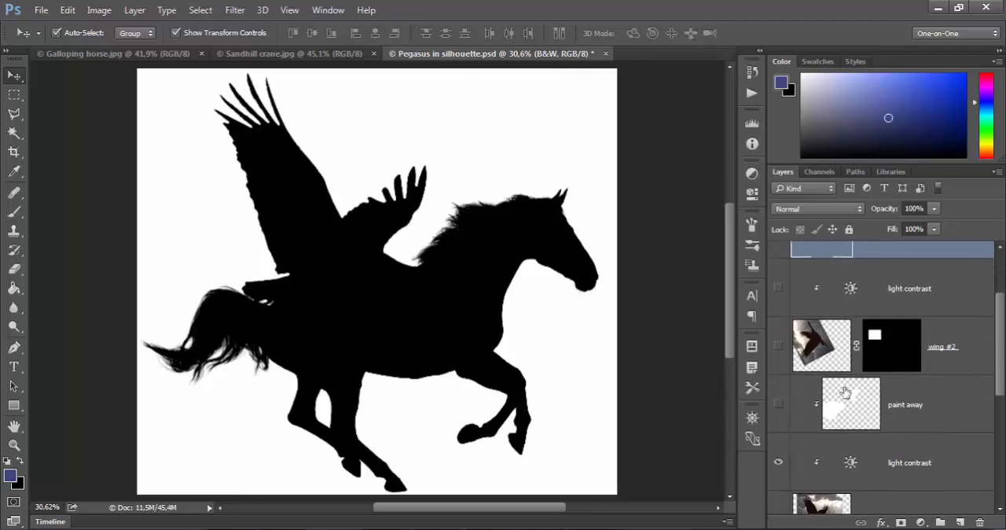
{"action": "left_click", "coordinate": [778, 405]}
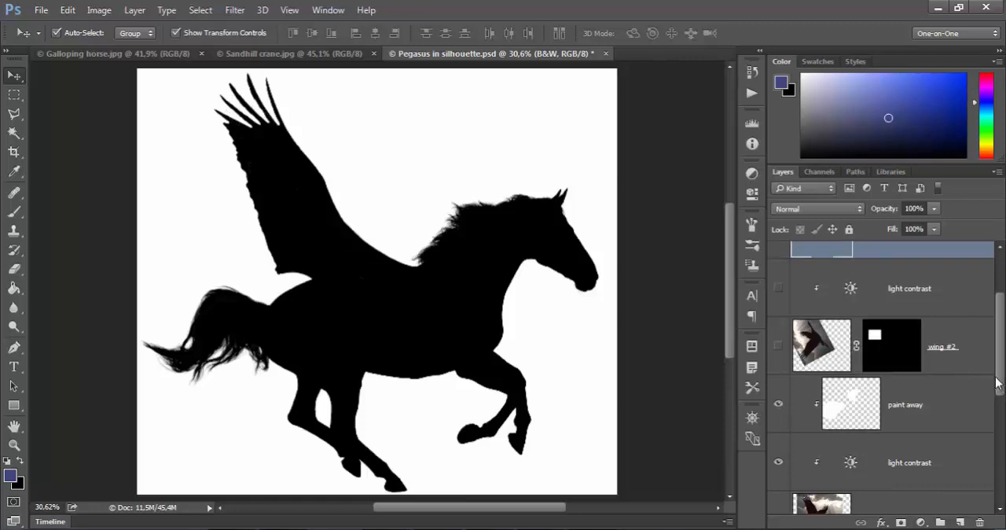
- Make the masked wing #2 layer and the light contrast adjustment clipped to it visible
{"action": "scroll", "coordinate": [998, 383], "scroll_direction": "up", "scroll_amount": 2}
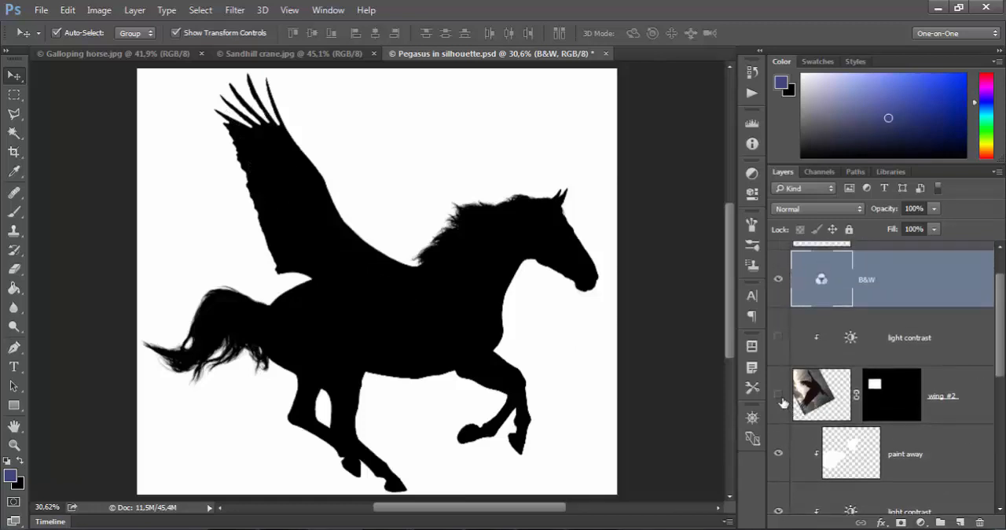
{"action": "left_click", "coordinate": [779, 397]}
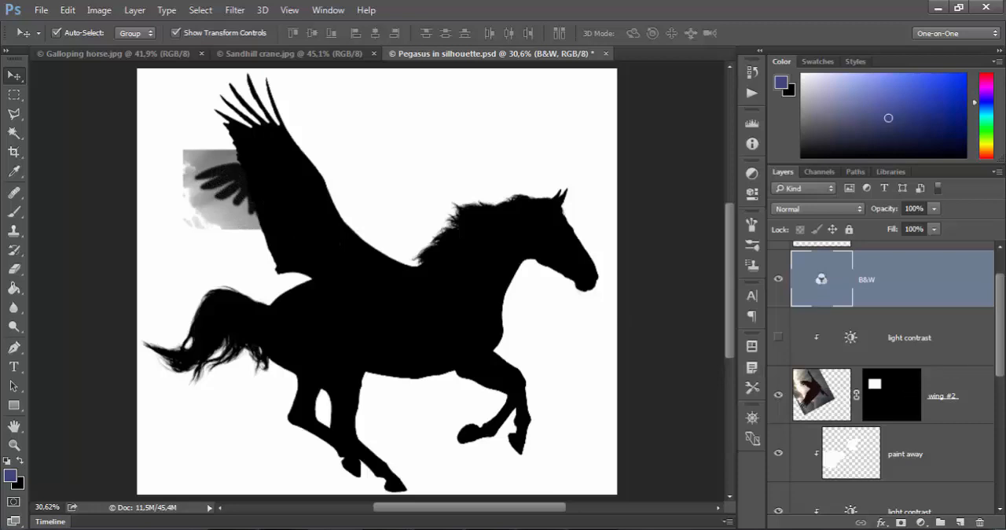
{"action": "scroll", "coordinate": [1004, 358], "scroll_direction": "up", "scroll_amount": 1}
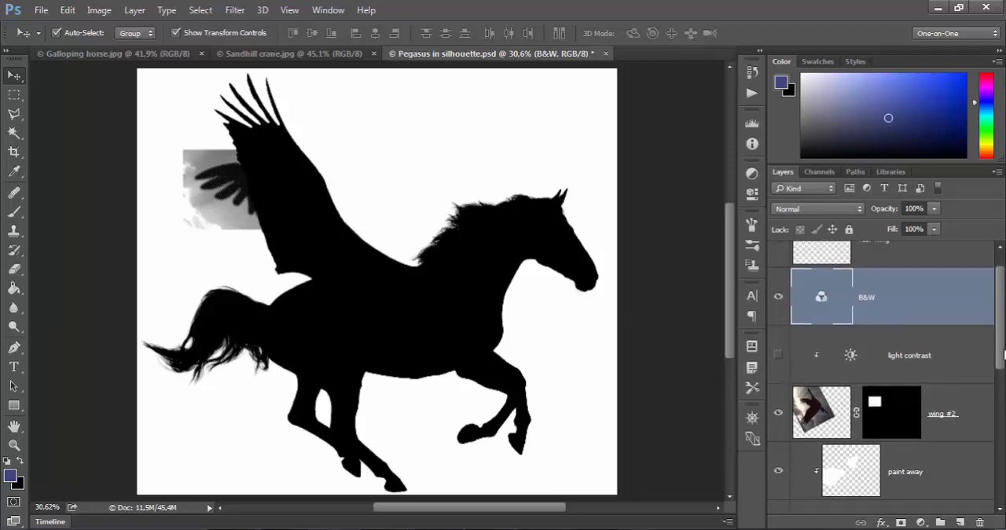
{"action": "left_click", "coordinate": [896, 426], "text": "shift"}
{"action": "left_click", "coordinate": [897, 425], "text": "shift"}
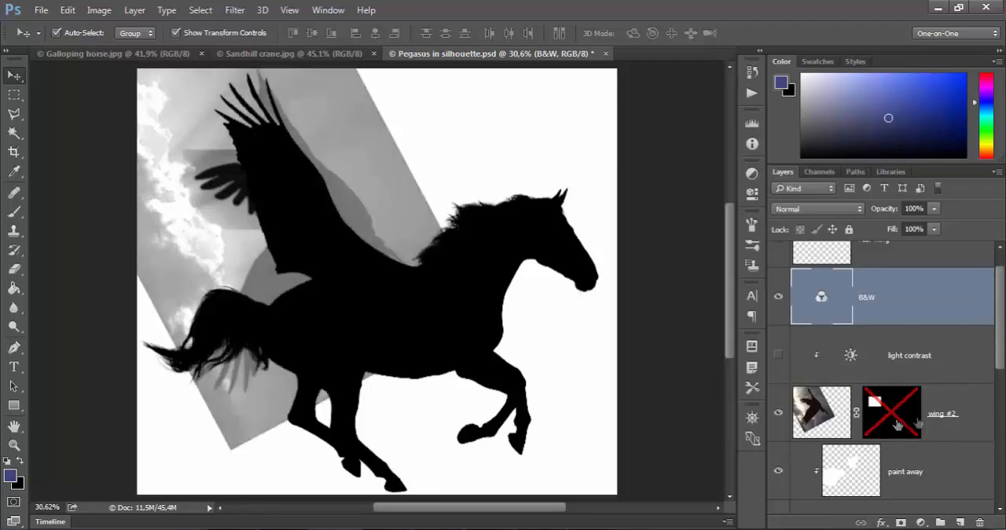
{"action": "left_click", "coordinate": [777, 357]}
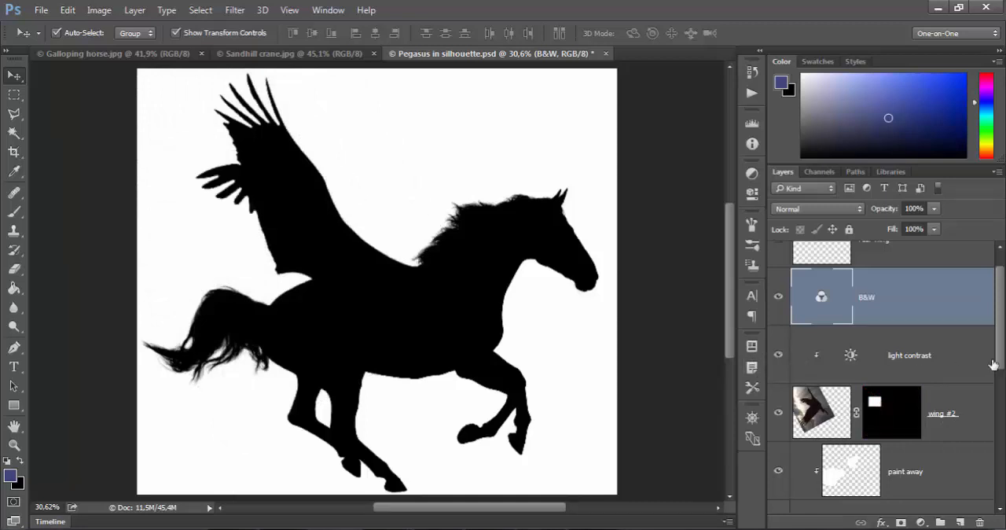
- Make the rear wing layer at the top of the stack visible and select it
{"action": "scroll", "coordinate": [1002, 358], "scroll_direction": "up", "scroll_amount": 2}
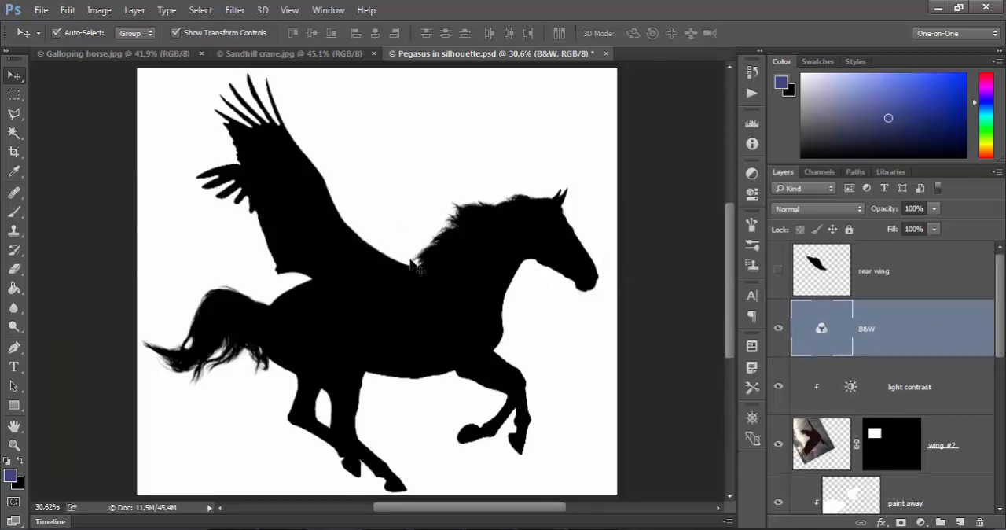
{"action": "left_click", "coordinate": [780, 274]}
{"action": "left_click", "coordinate": [882, 278]}
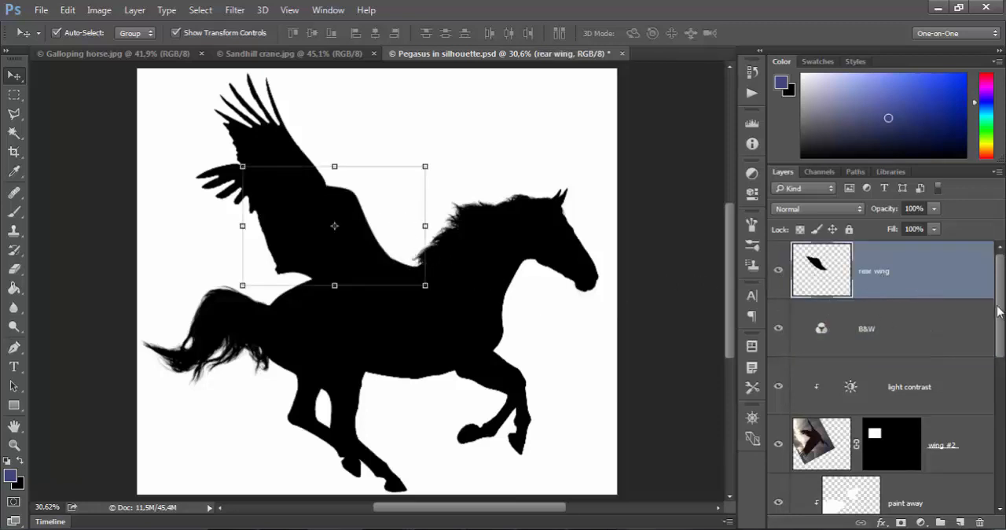
- Switch to the Galloping horse.jpg image and try to move the horse on its locked Background layer
{"action": "left_click_drag", "start_coordinate": [1000, 312], "coordinate": [999, 332]}
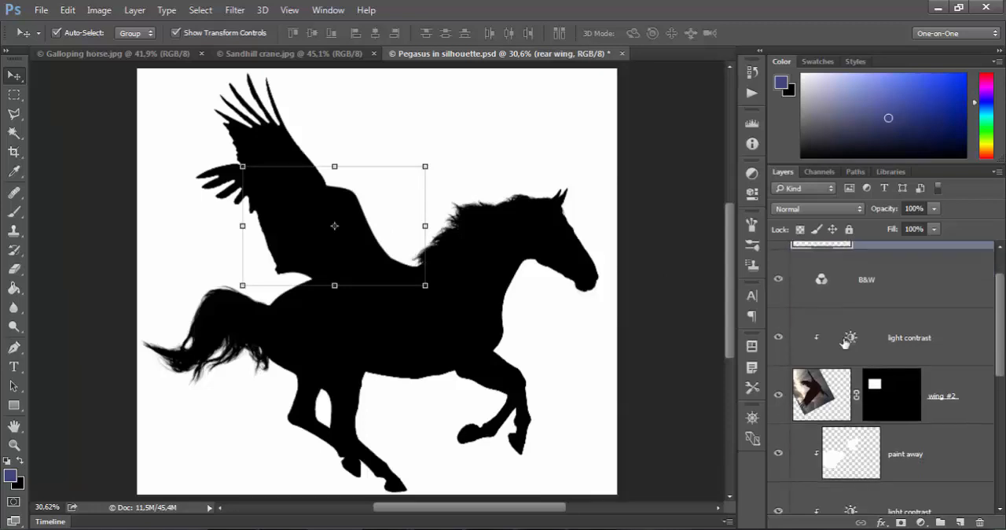
{"action": "left_click", "coordinate": [676, 364]}
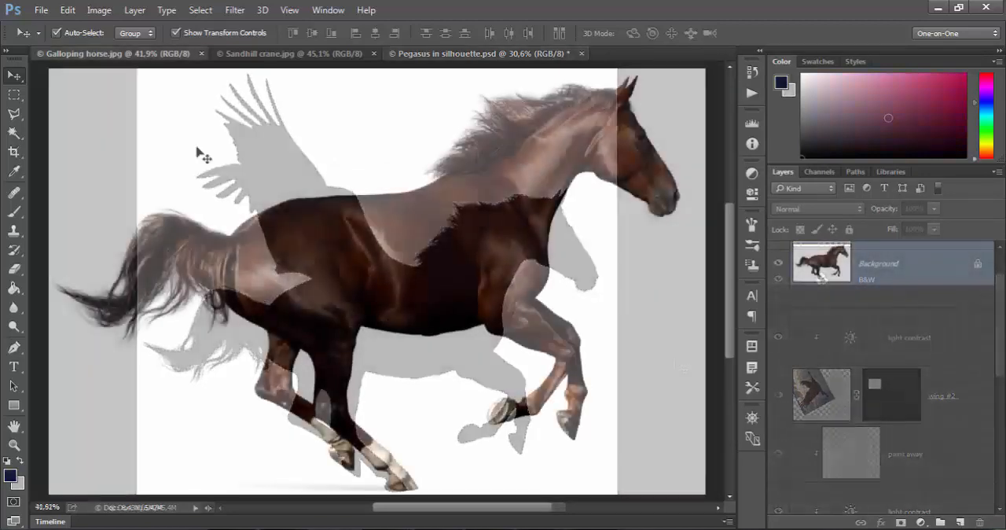
{"action": "left_click", "coordinate": [139, 62]}
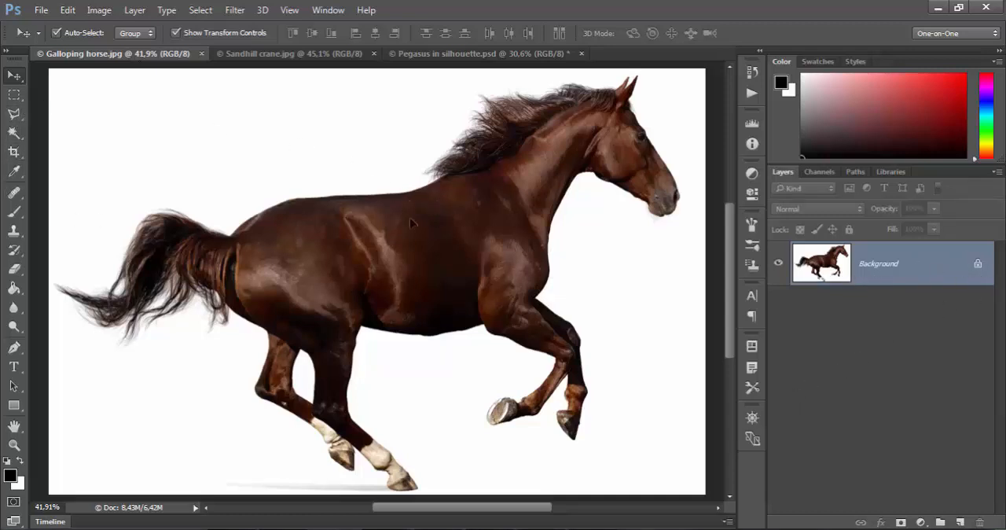
{"action": "left_click_drag", "start_coordinate": [412, 223], "coordinate": [264, 210]}
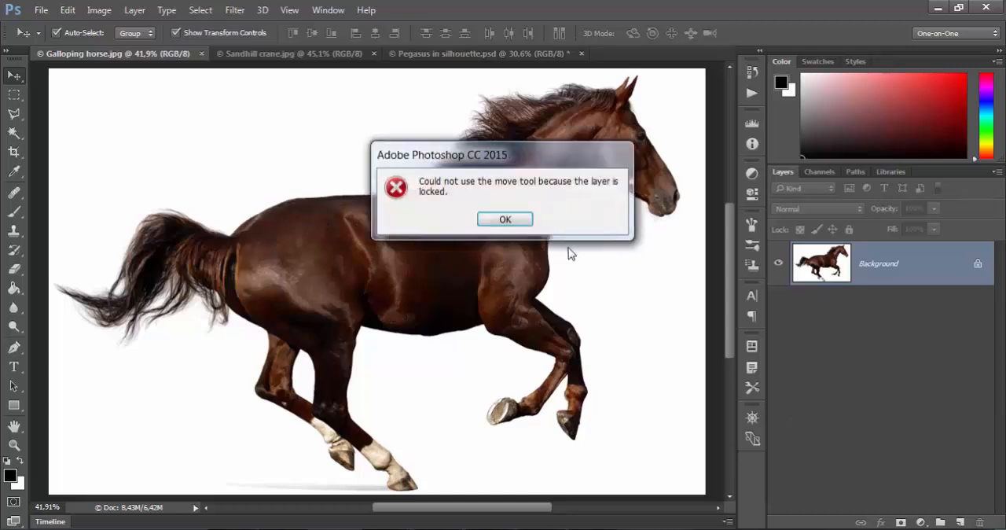
{"action": "left_click", "coordinate": [506, 219]}
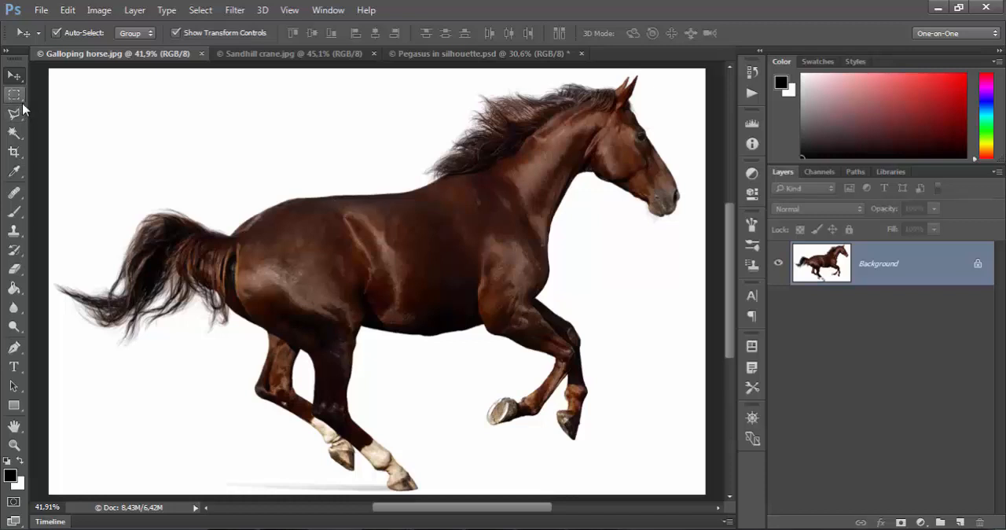
- Move a rectangular selection of the horse's head and chest down and to the left, and revert the image to its saved state
{"action": "left_click", "coordinate": [18, 98]}
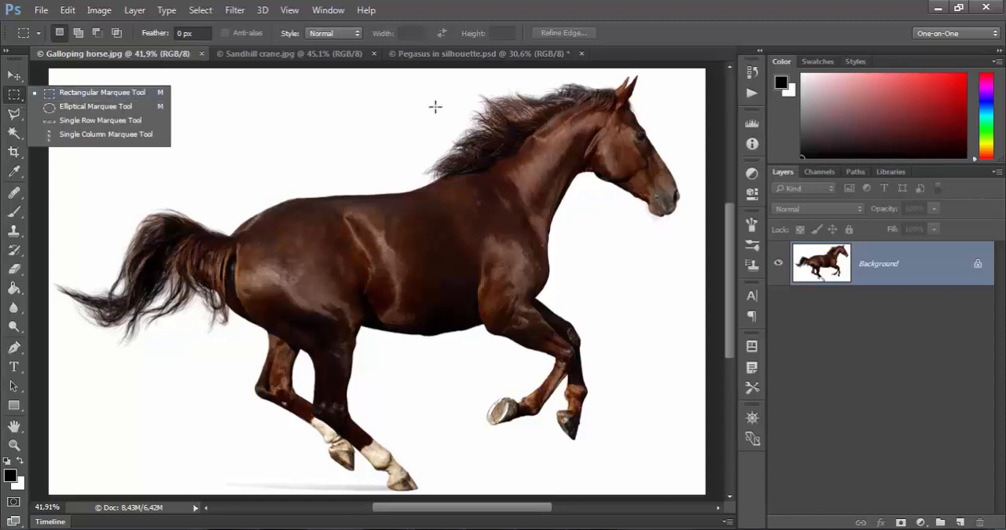
{"action": "left_click", "coordinate": [414, 77]}
{"action": "left_click_drag", "start_coordinate": [415, 77], "coordinate": [696, 274]}
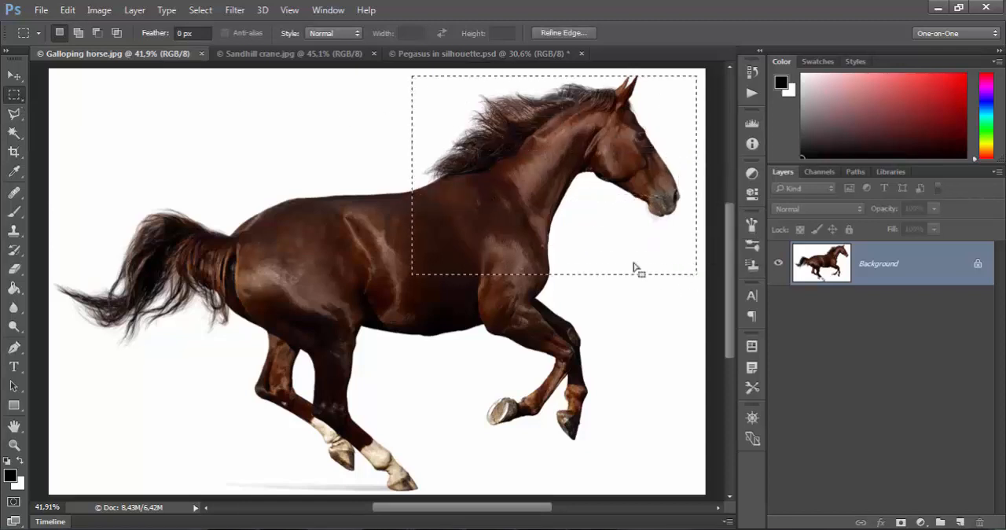
{"action": "left_click", "coordinate": [16, 78]}
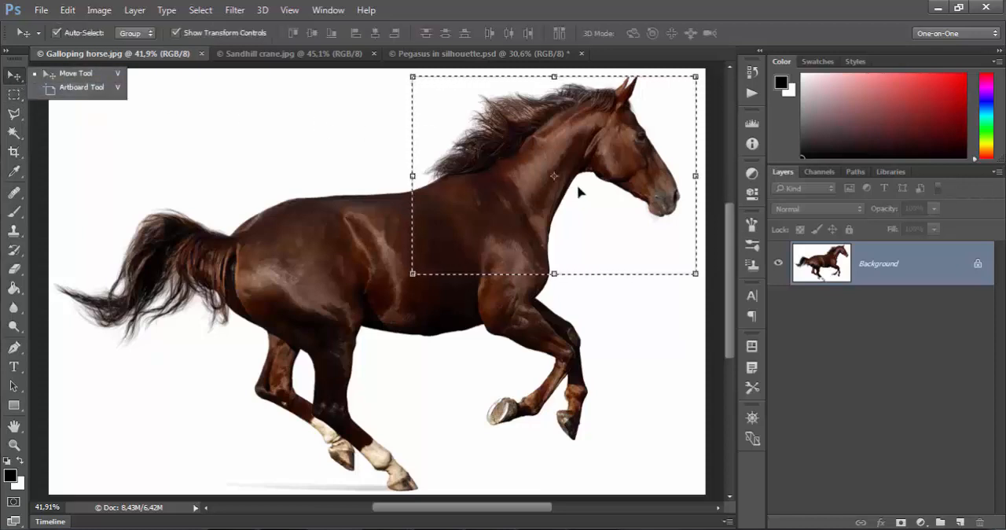
{"action": "left_click_drag", "start_coordinate": [579, 193], "coordinate": [539, 243]}
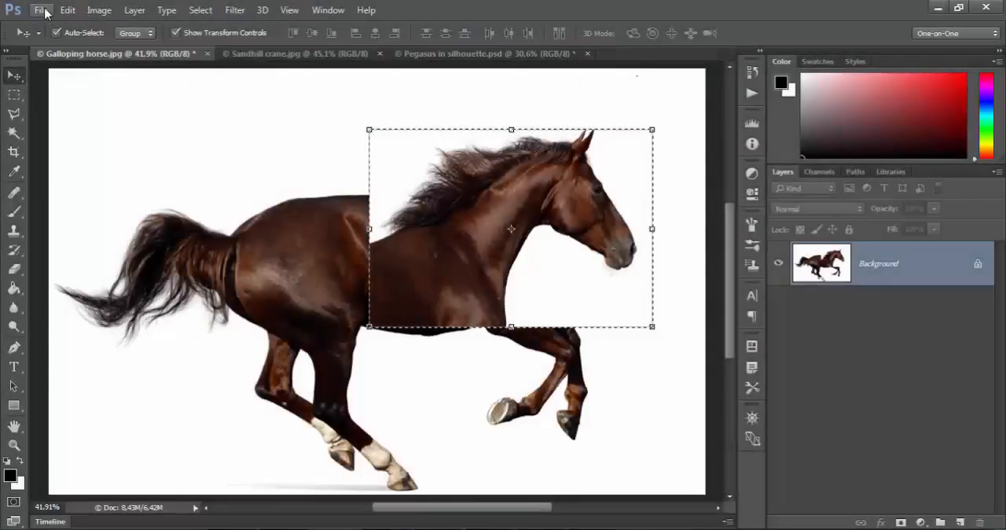
{"action": "left_click", "coordinate": [40, 9]}
{"action": "left_click", "coordinate": [118, 233]}
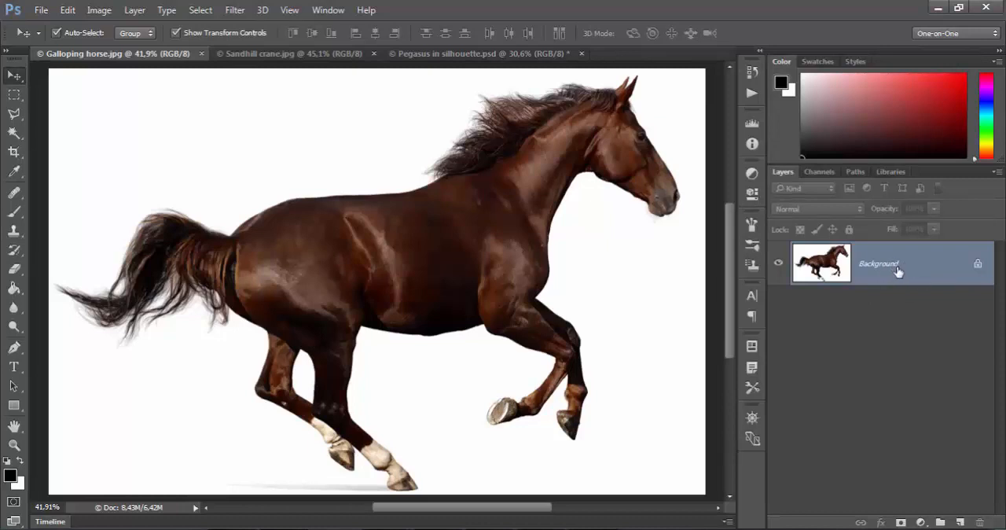
- Unlock the Background layer to make it a regular layer and rename it морь
{"action": "left_click", "coordinate": [978, 265]}
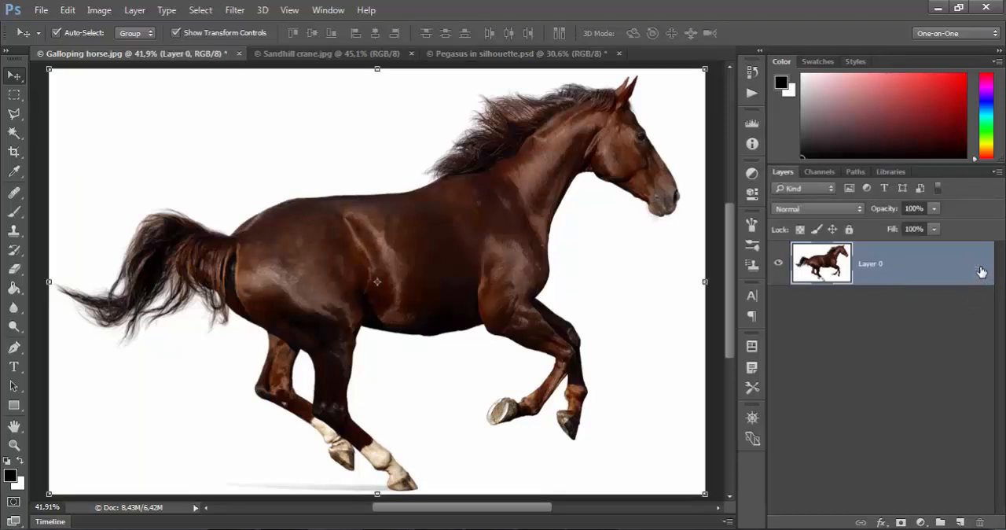
{"action": "double_click", "coordinate": [870, 265]}
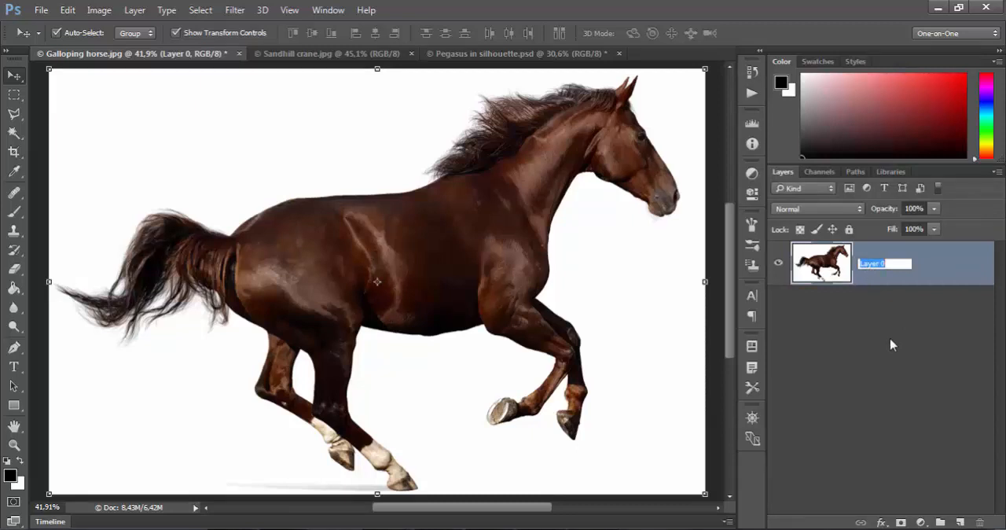
{"action": "type", "text": "Horse"}
{"action": "left_click", "coordinate": [890, 344]}
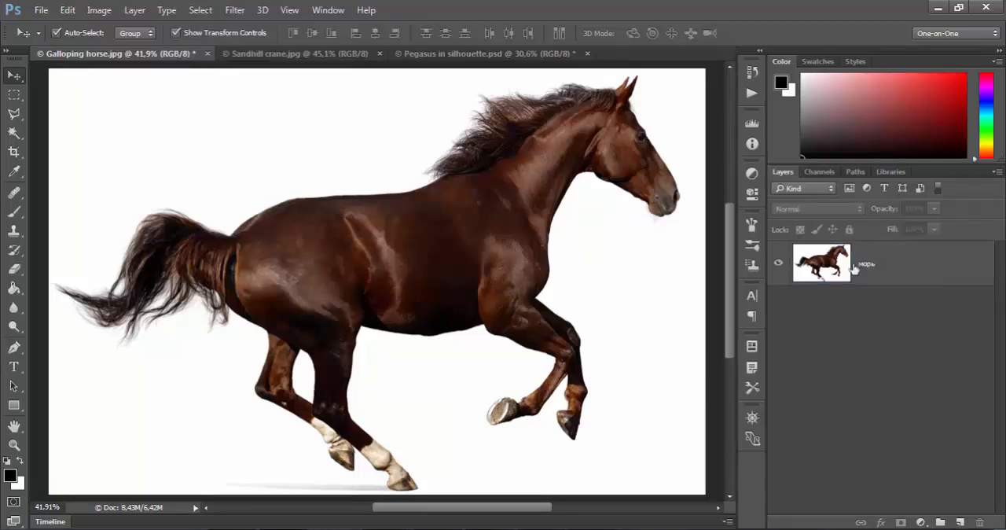
- Revert the horse image to its last saved version
{"action": "left_click", "coordinate": [41, 10]}
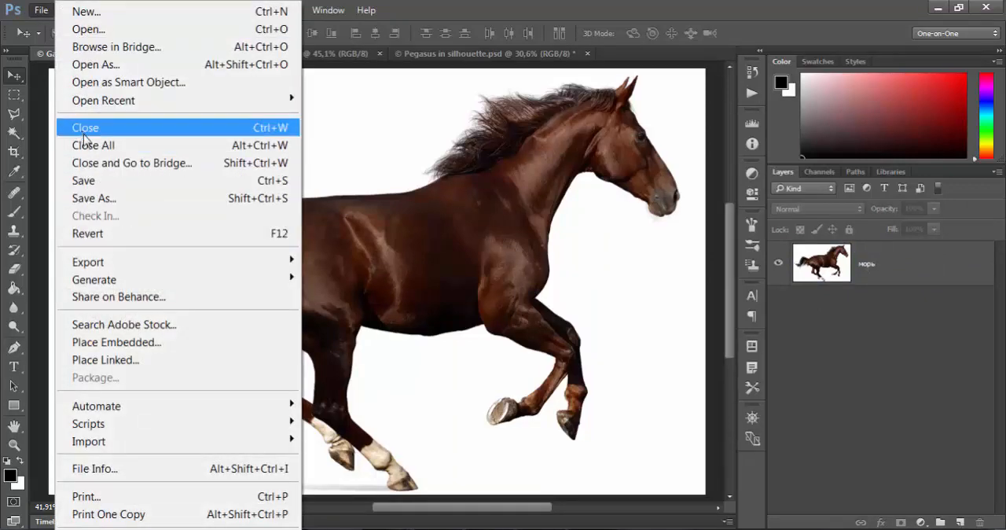
{"action": "left_click", "coordinate": [119, 235]}
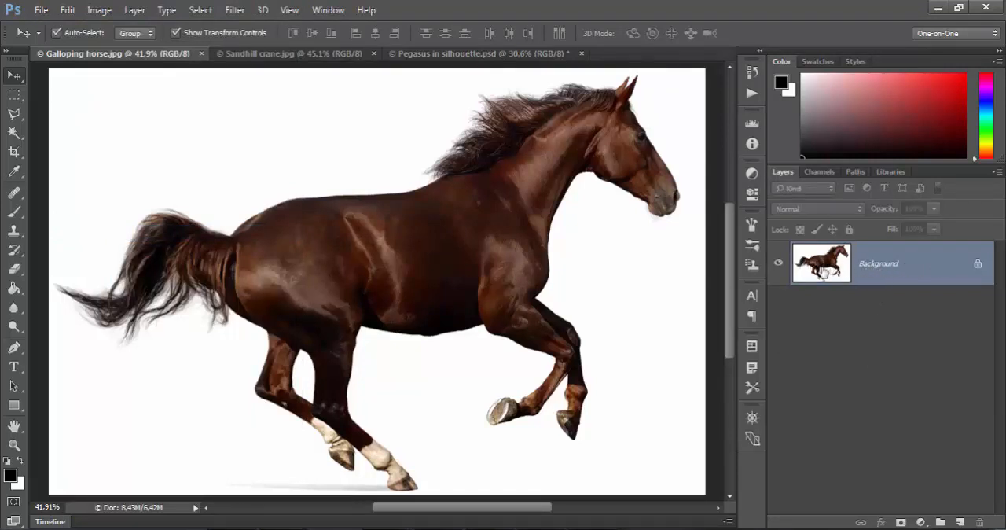
- Convert the Background into a regular layer named морь with Normal mode and 100% opacity, and deselect it
{"action": "double_click", "coordinate": [879, 272]}
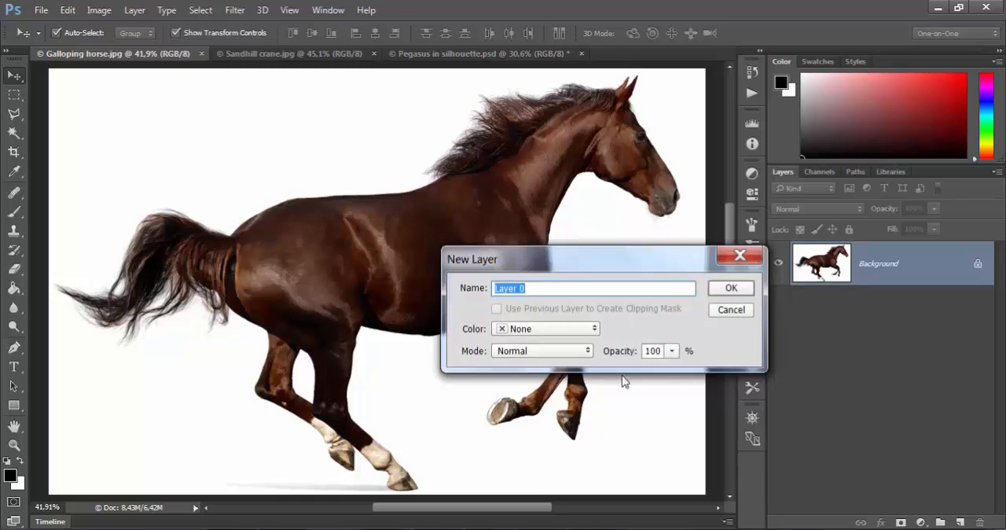
{"action": "type", "text": "M"}
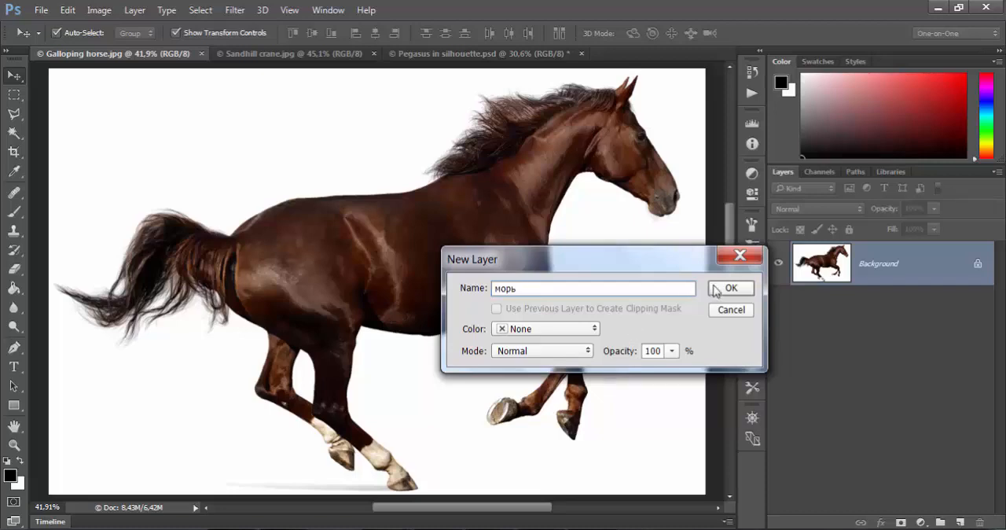
{"action": "left_click", "coordinate": [730, 288]}
{"action": "left_click", "coordinate": [864, 353]}
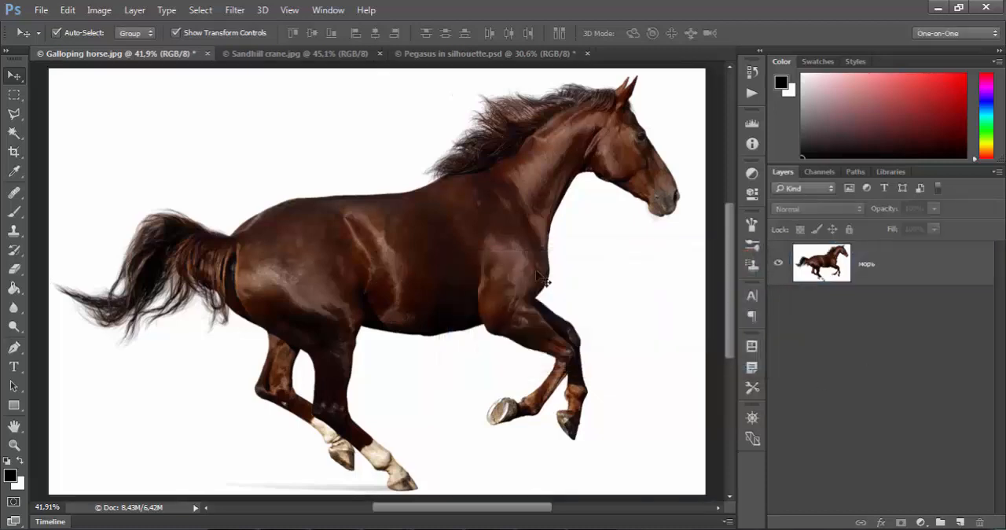
- Start saving a layered Photoshop PSD version of the horse image under the file name Galloping horse.psd
{"action": "left_click", "coordinate": [41, 11]}
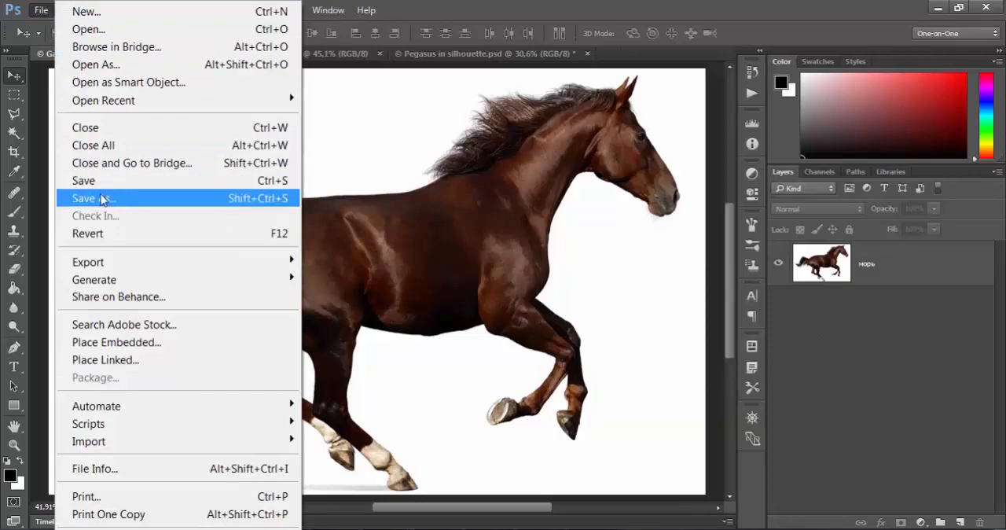
{"action": "left_click", "coordinate": [102, 199]}
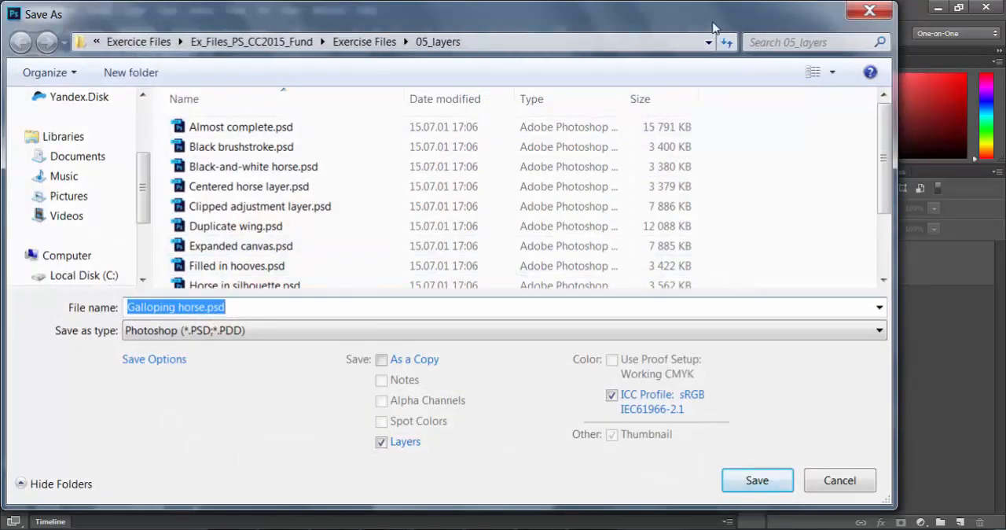
{"action": "left_click_drag", "start_coordinate": [713, 28], "coordinate": [777, 28]}
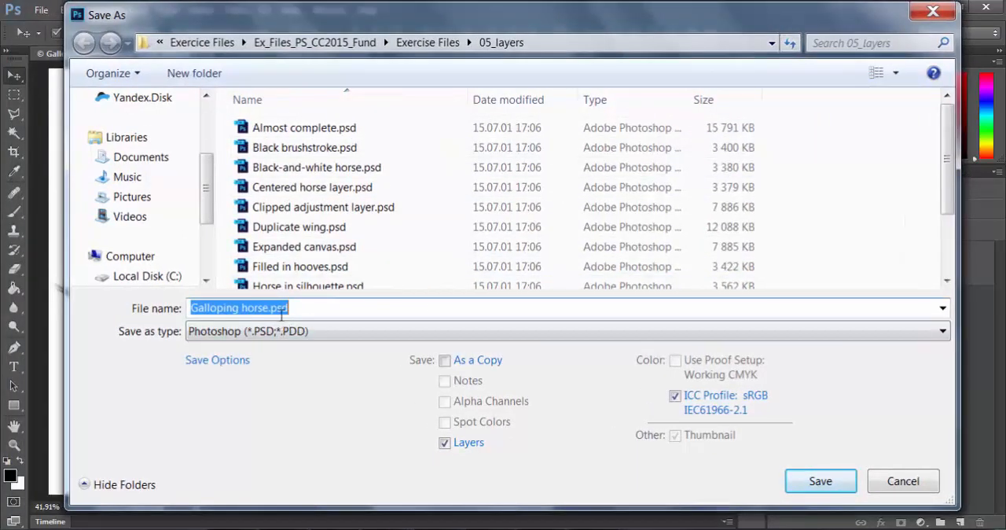
{"action": "left_click_drag", "start_coordinate": [295, 310], "coordinate": [196, 309]}
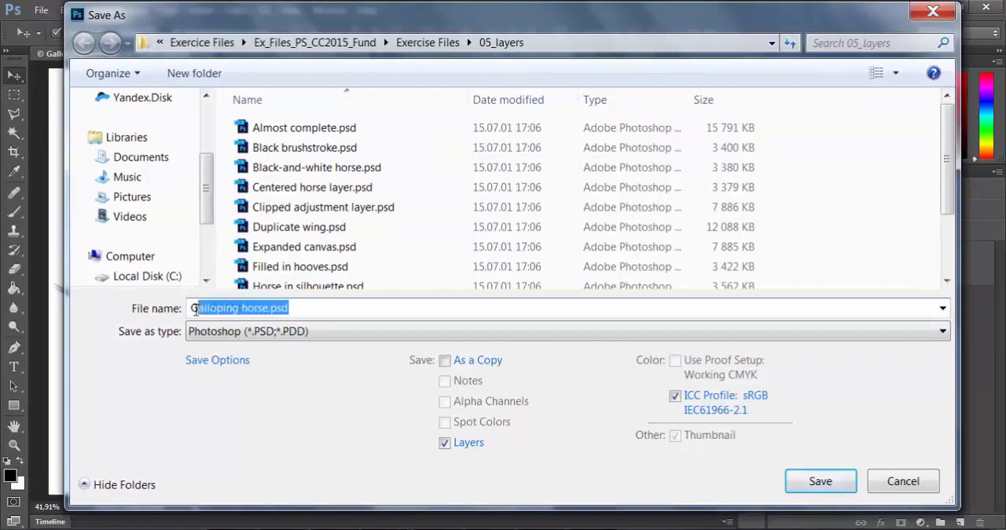
{"action": "left_click", "coordinate": [318, 312]}
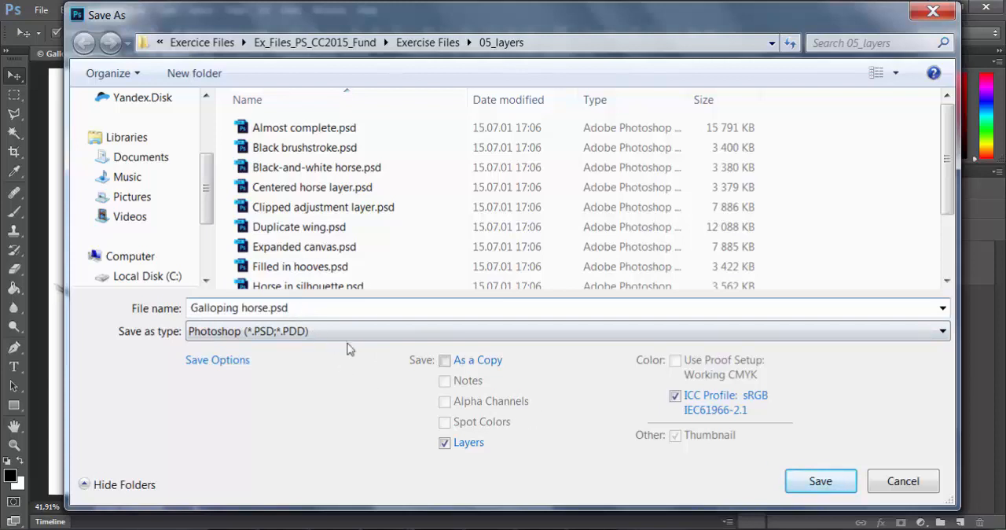